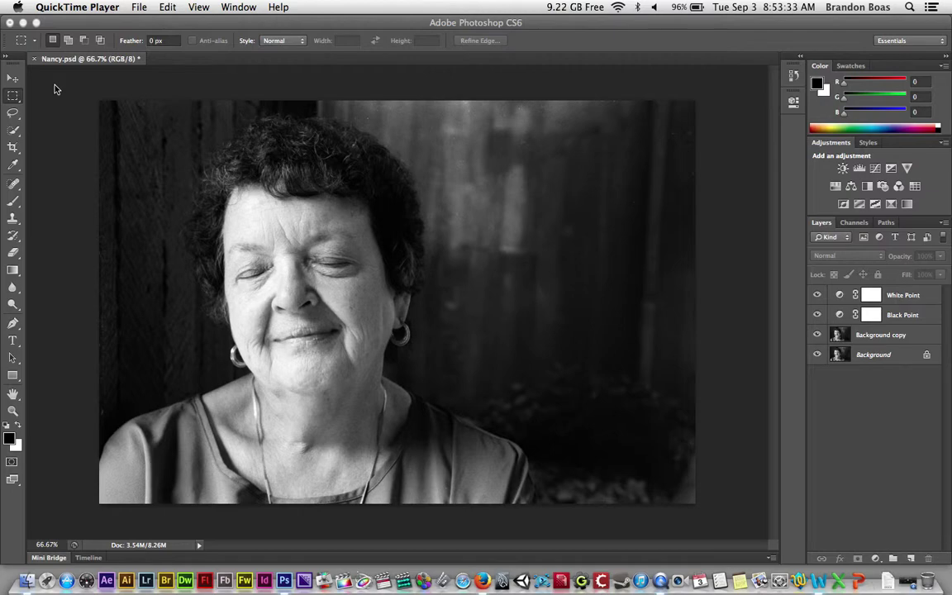
Select the Background copy layer and open Filter > Sharpen > Smart Sharpen
click(129, 30)
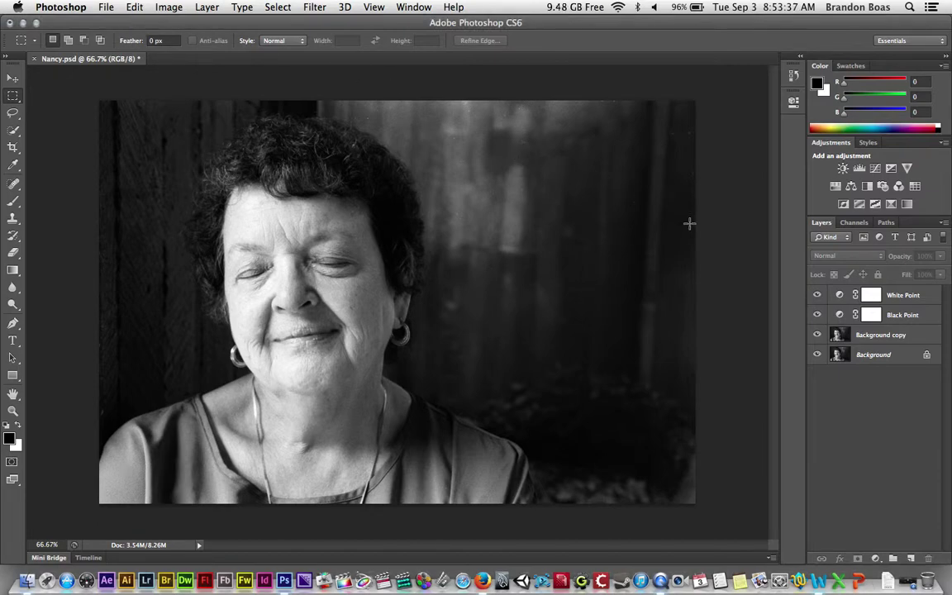
click(926, 338)
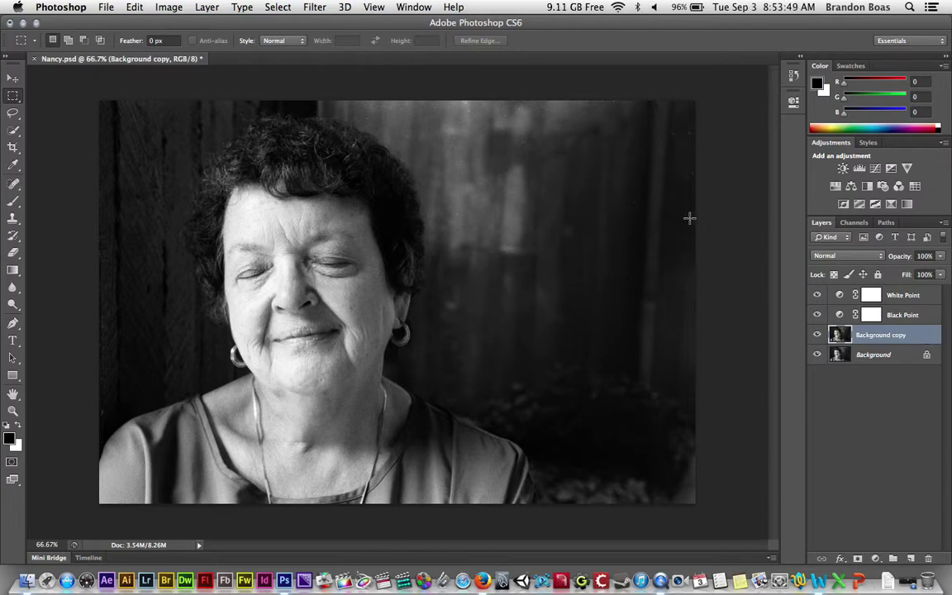
click(314, 7)
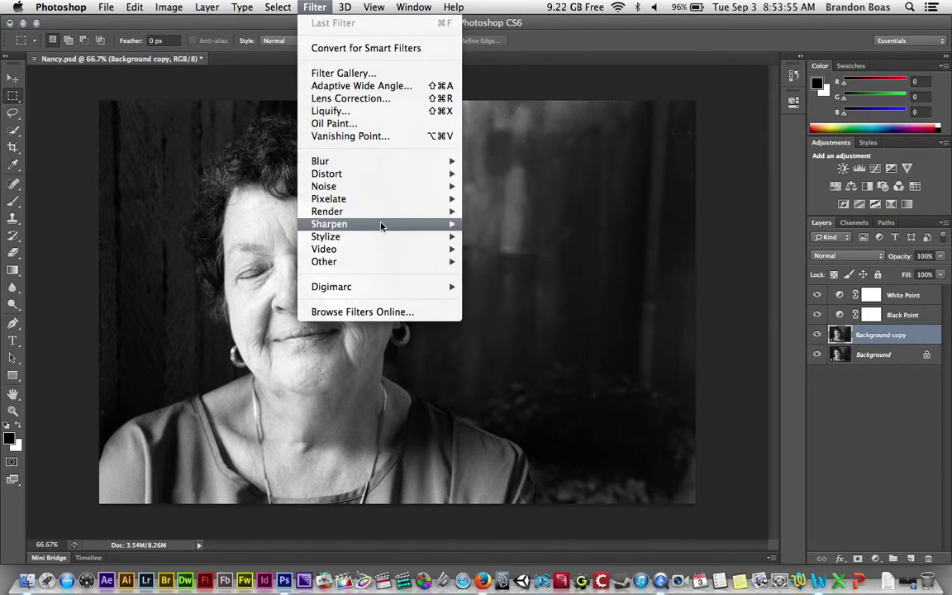
mouse_move(381, 227)
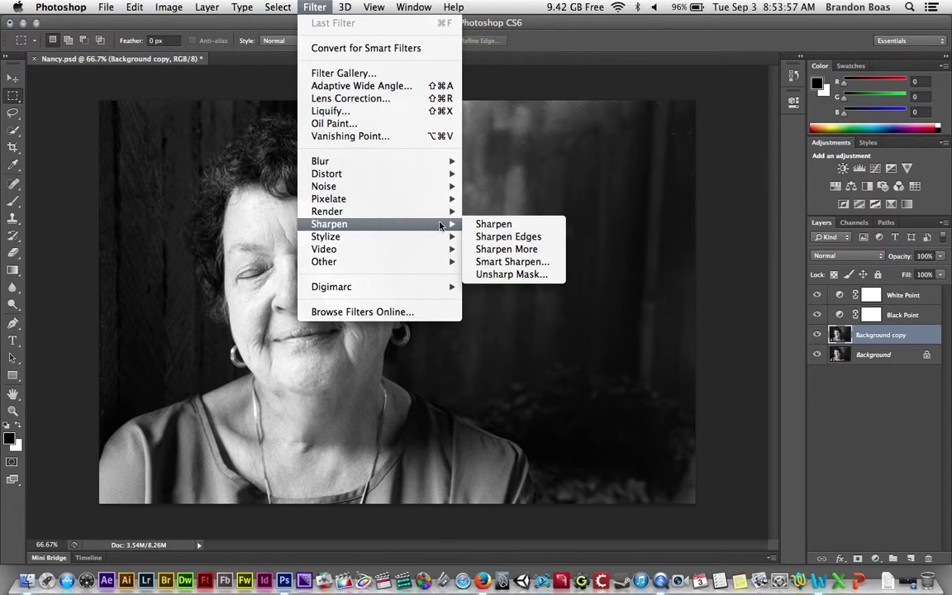
click(507, 263)
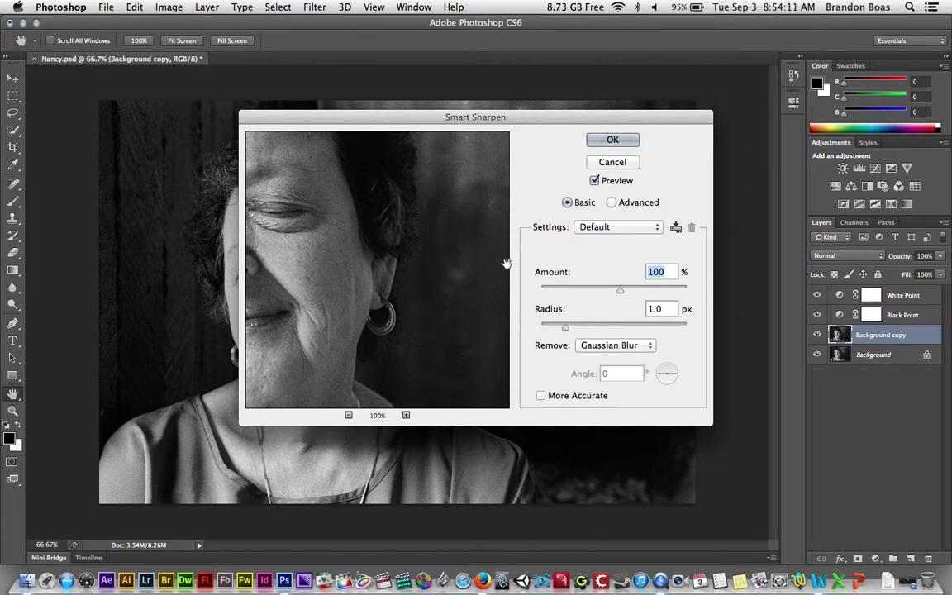
Apply Smart Sharpen at Amount 500%, Radius 1.5 px, removing Lens Blur
click(620, 292)
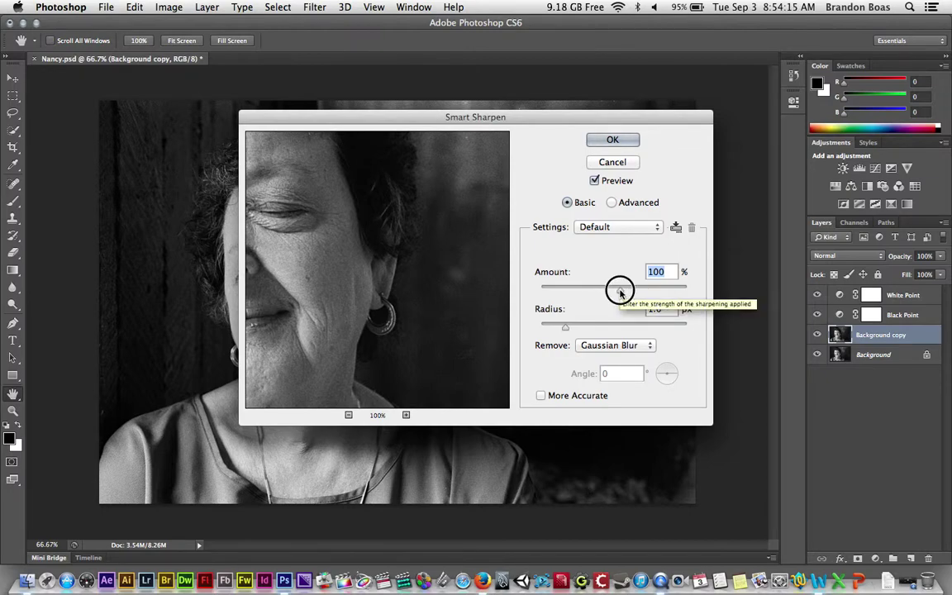
drag(620, 291, 693, 293)
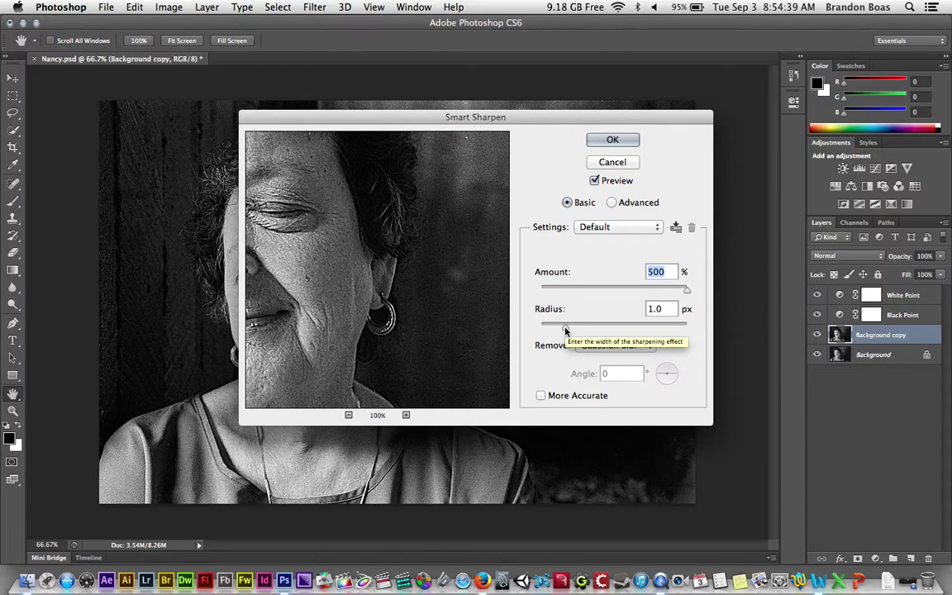
drag(565, 330, 569, 330)
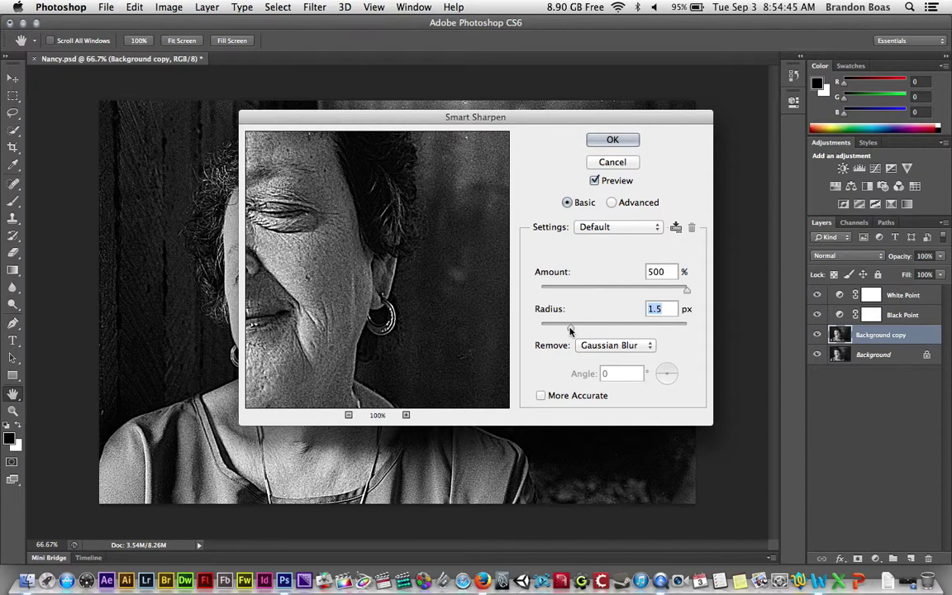
click(648, 345)
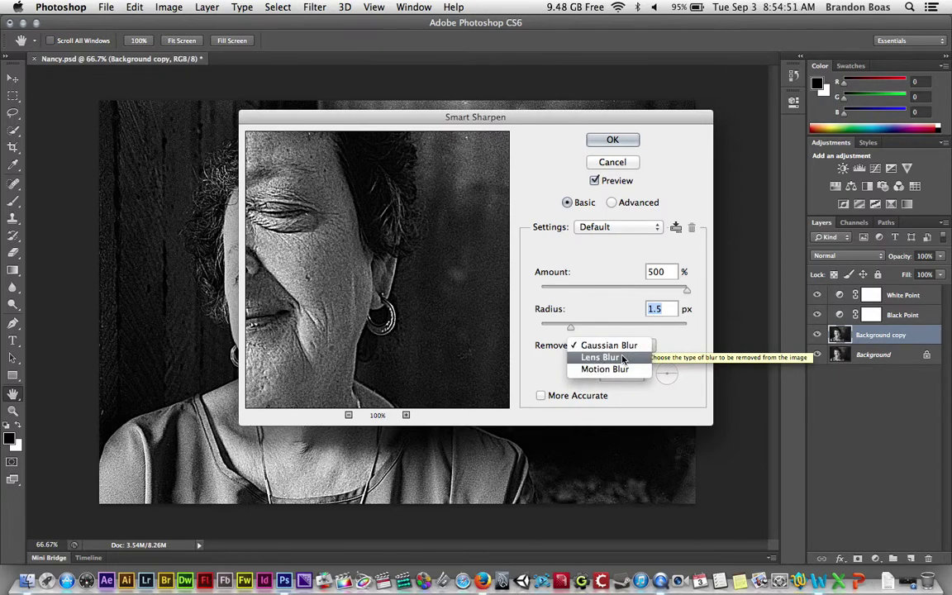
click(622, 357)
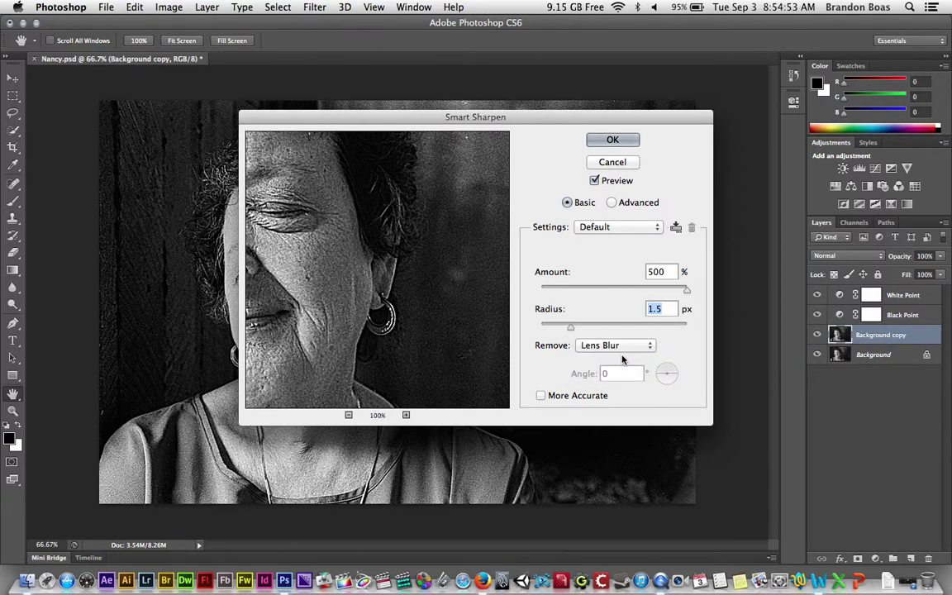
click(612, 141)
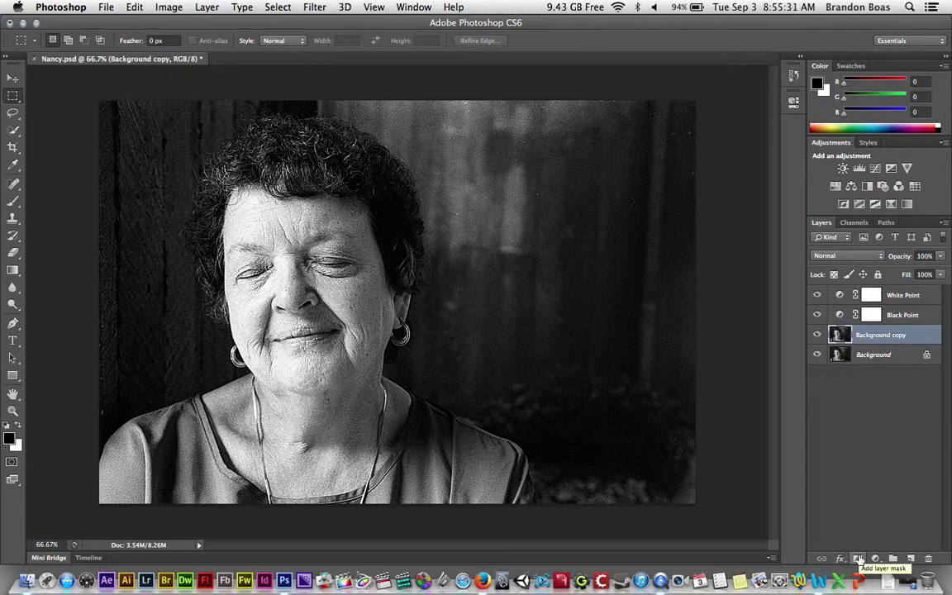
Add a white layer mask to the Background copy layer
click(859, 560)
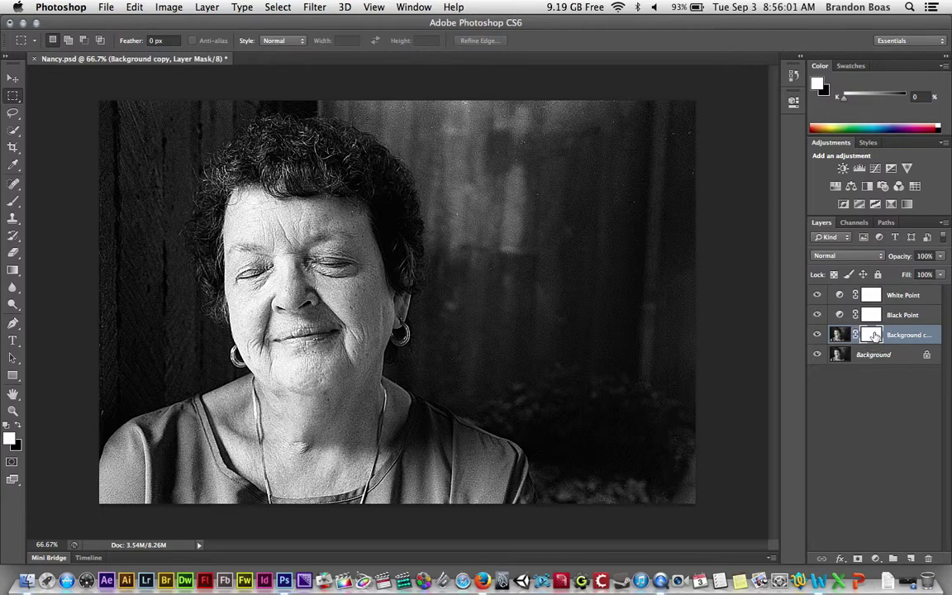
click(166, 8)
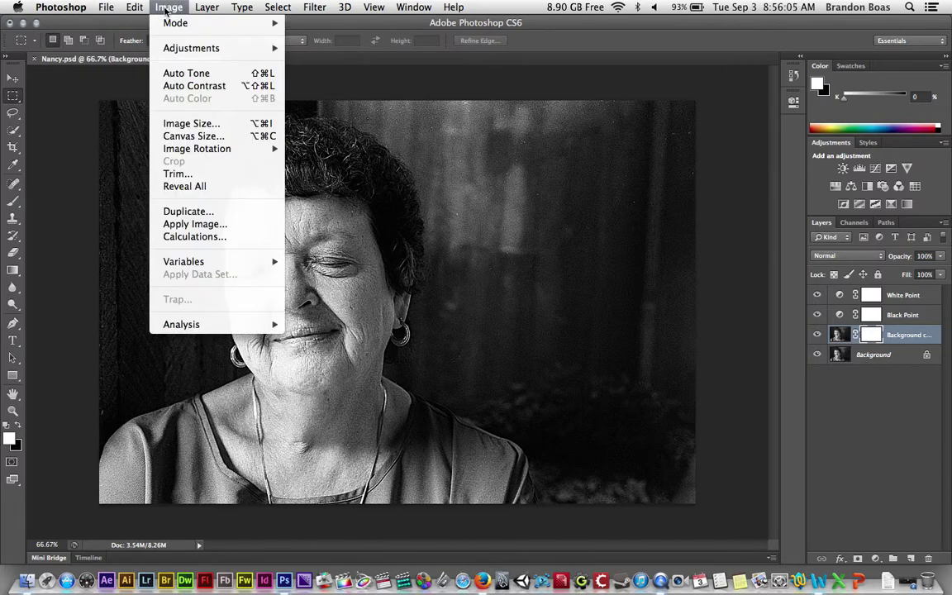
Invert the Background copy mask to solid black via Image > Adjustments > Invert
mouse_move(189, 50)
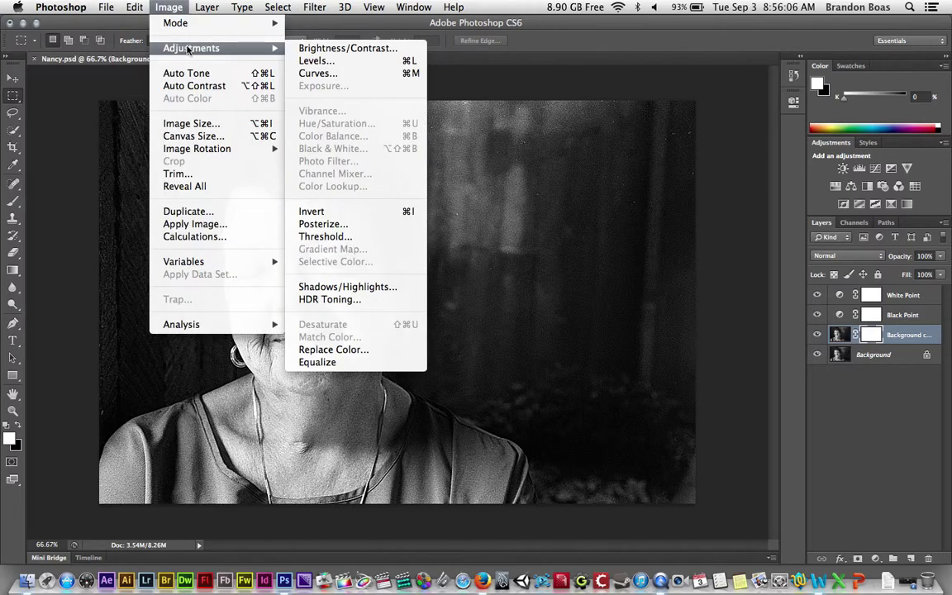
click(322, 214)
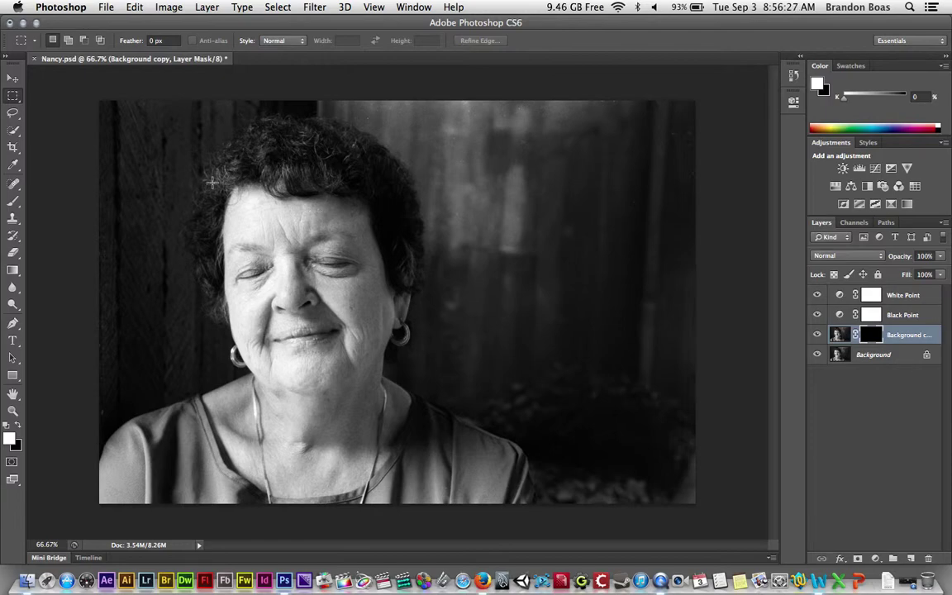
Select the Brush tool, painting with white as the foreground colour
click(13, 203)
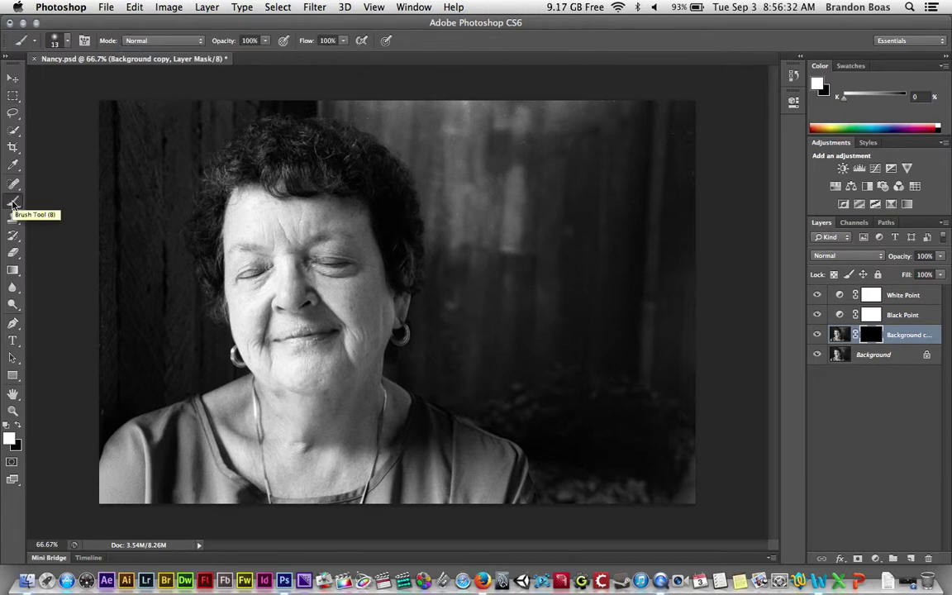
click(69, 44)
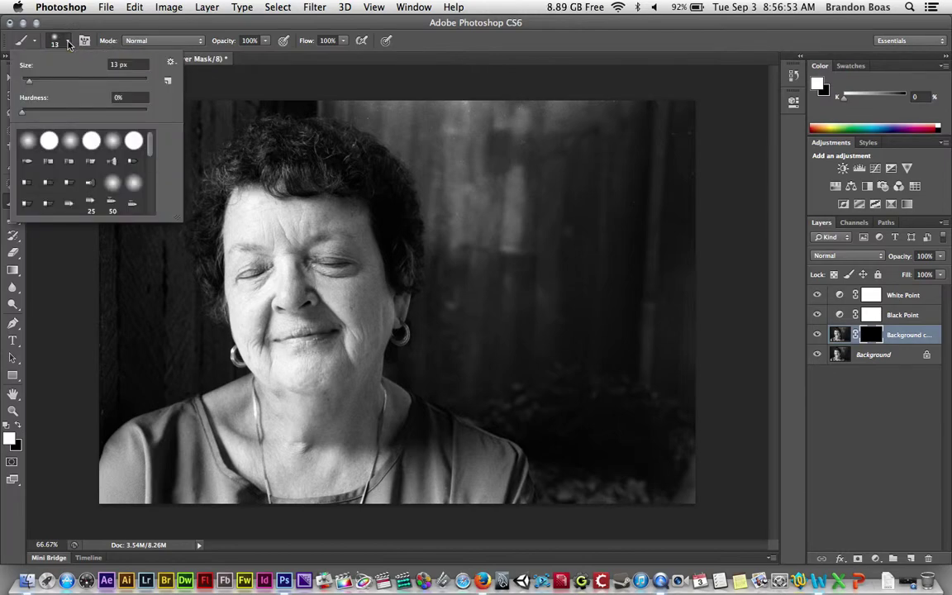
Enlarge the soft 0%-hardness brush to 50 px
click(29, 82)
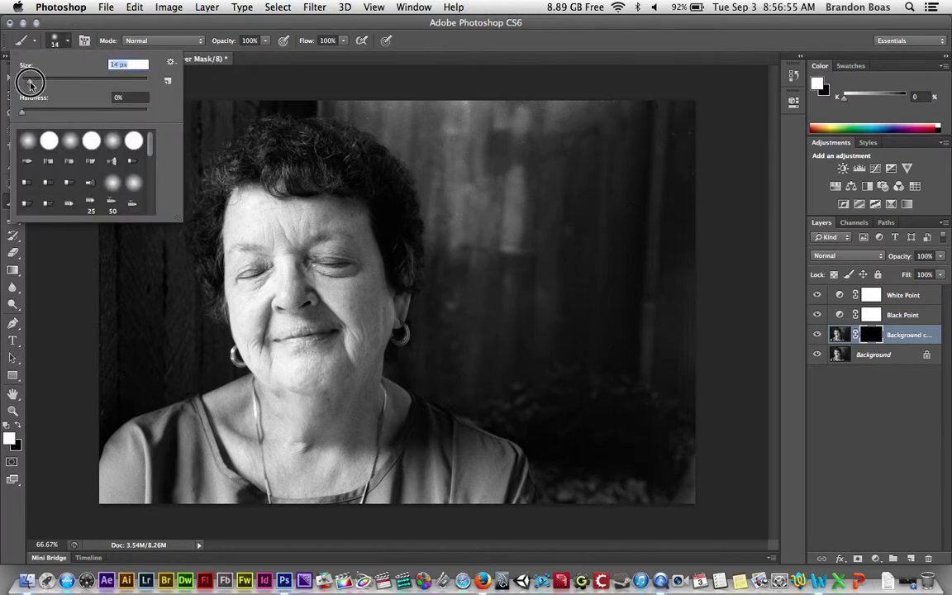
drag(30, 83, 54, 86)
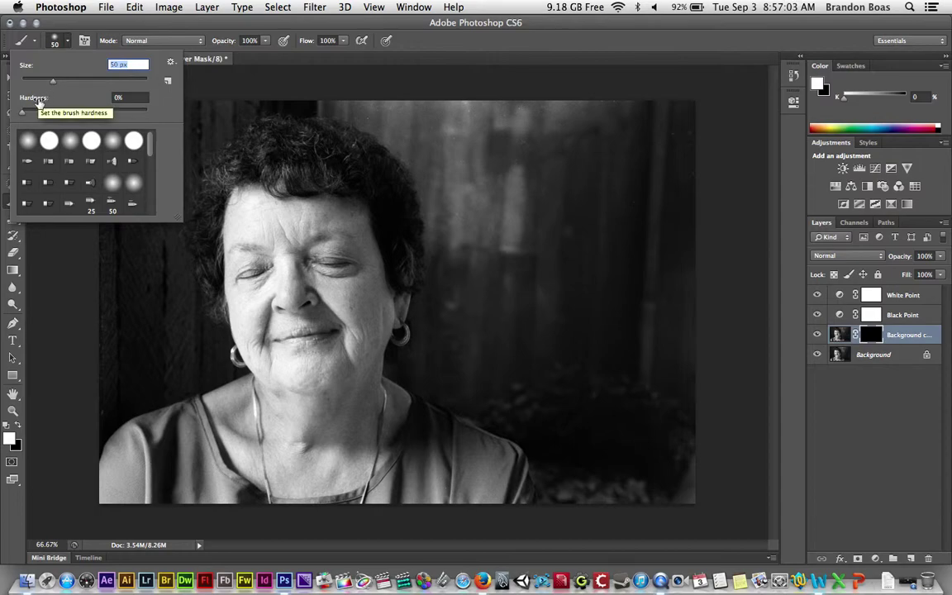
click(69, 43)
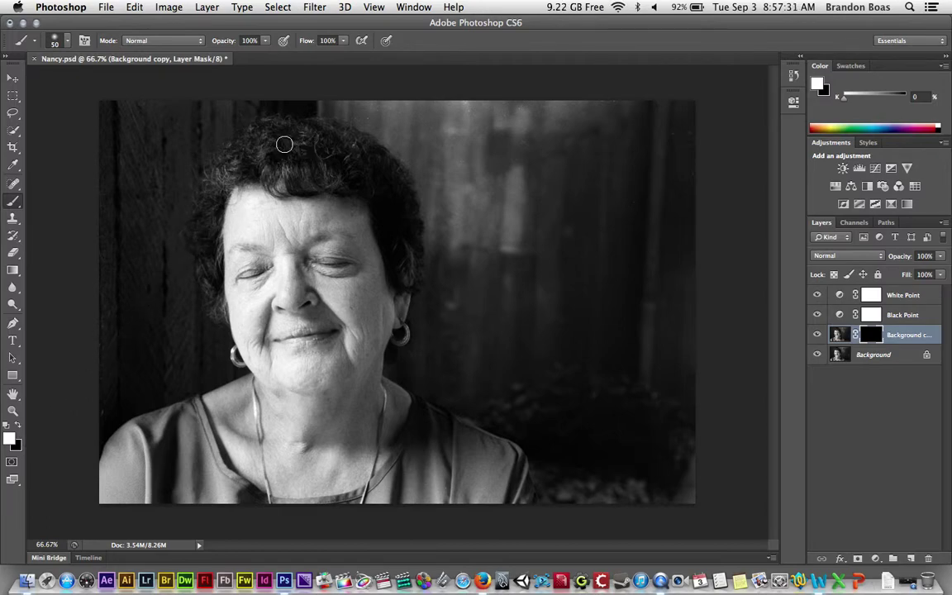
Paint white across the hair and along its top to reveal the sharpening
mouse_move(267, 135)
mouse_down()
mouse_move(316, 136)
mouse_move(333, 150)
mouse_move(269, 141)
mouse_move(269, 152)
mouse_move(325, 164)
mouse_move(275, 162)
mouse_move(270, 184)
mouse_move(267, 171)
mouse_move(228, 172)
mouse_move(253, 149)
mouse_move(218, 164)
mouse_move(223, 153)
mouse_move(265, 127)
mouse_move(203, 200)
mouse_move(197, 236)
mouse_move(206, 249)
mouse_move(213, 196)
mouse_move(212, 285)
mouse_move(209, 235)
mouse_move(211, 257)
mouse_move(193, 243)
mouse_move(216, 314)
mouse_up()
mouse_move(323, 144)
mouse_down()
mouse_move(361, 161)
mouse_move(334, 142)
mouse_move(366, 153)
mouse_move(319, 127)
mouse_move(368, 144)
mouse_move(404, 199)
mouse_move(329, 176)
mouse_move(346, 166)
mouse_move(291, 161)
mouse_move(272, 172)
mouse_move(271, 161)
mouse_move(377, 182)
mouse_move(395, 272)
mouse_move(395, 238)
mouse_move(408, 225)
mouse_up()
Enlarge the brush to 60 px for the hair, then shrink it to 30 px for eyes and nose
key(bracketright)
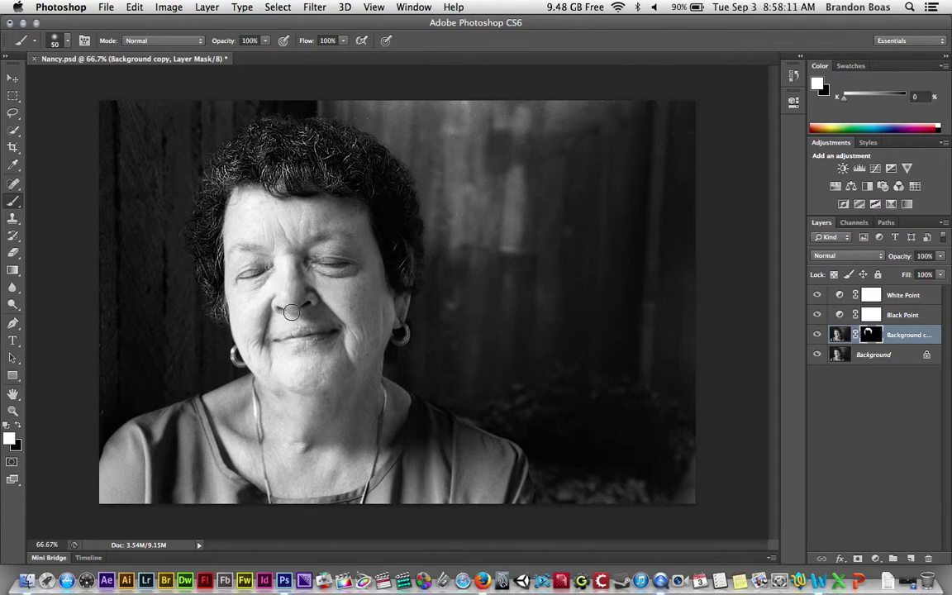
key(bracketleft)
key(bracketleft)
key(bracketleft)
key(bracketleft)
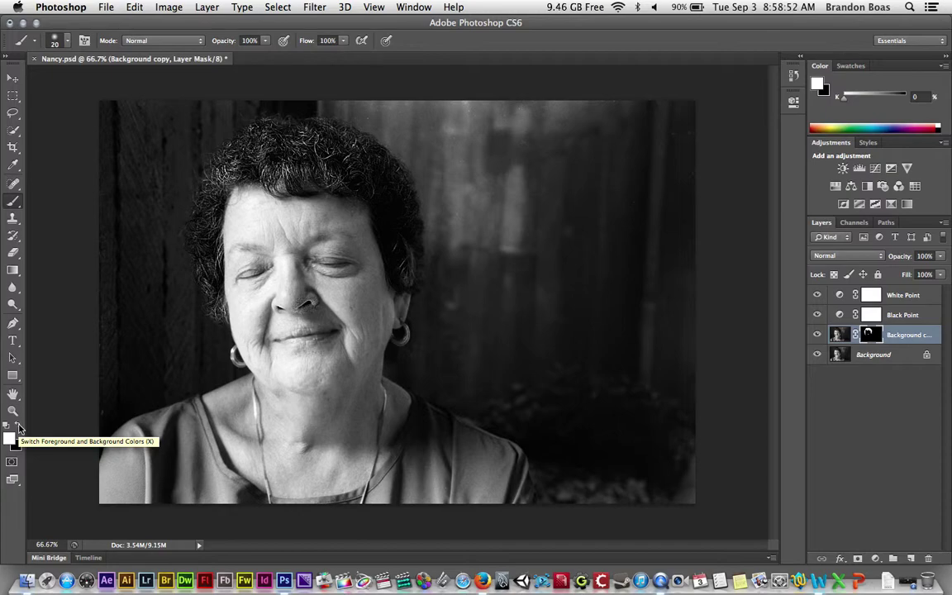
Swap the colours so black becomes the foreground painting colour
click(19, 427)
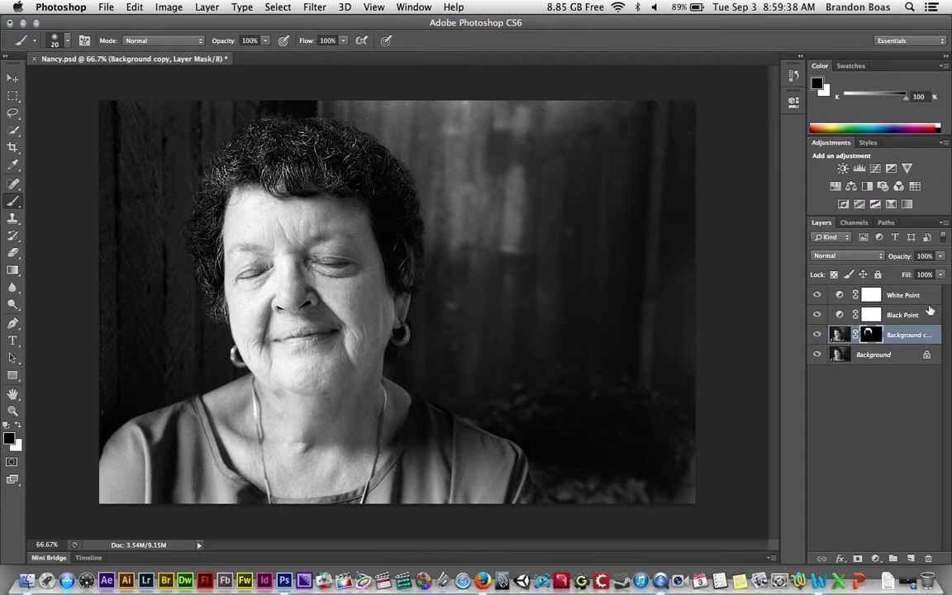
Lower the Background copy layer's opacity to 40%
click(940, 259)
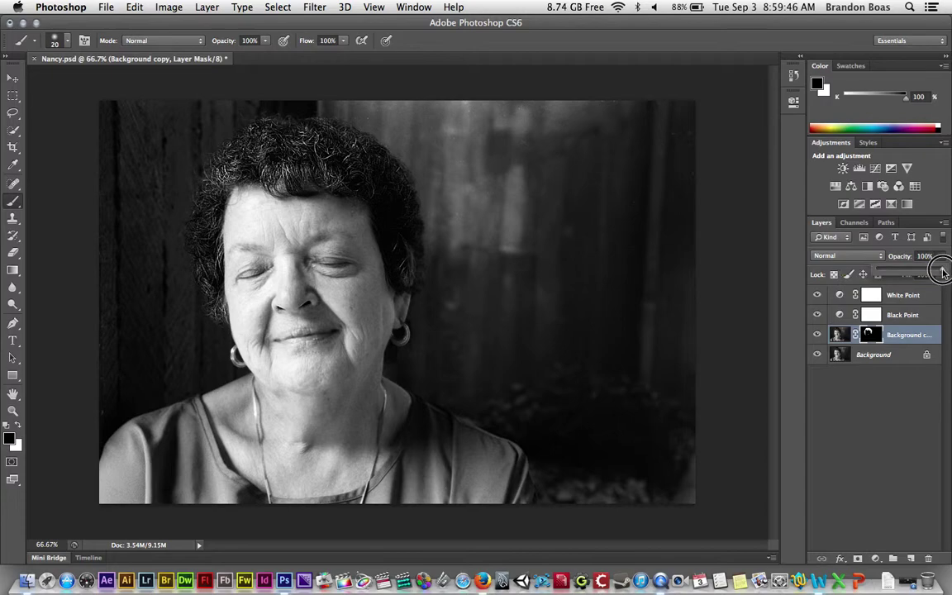
drag(941, 273, 906, 271)
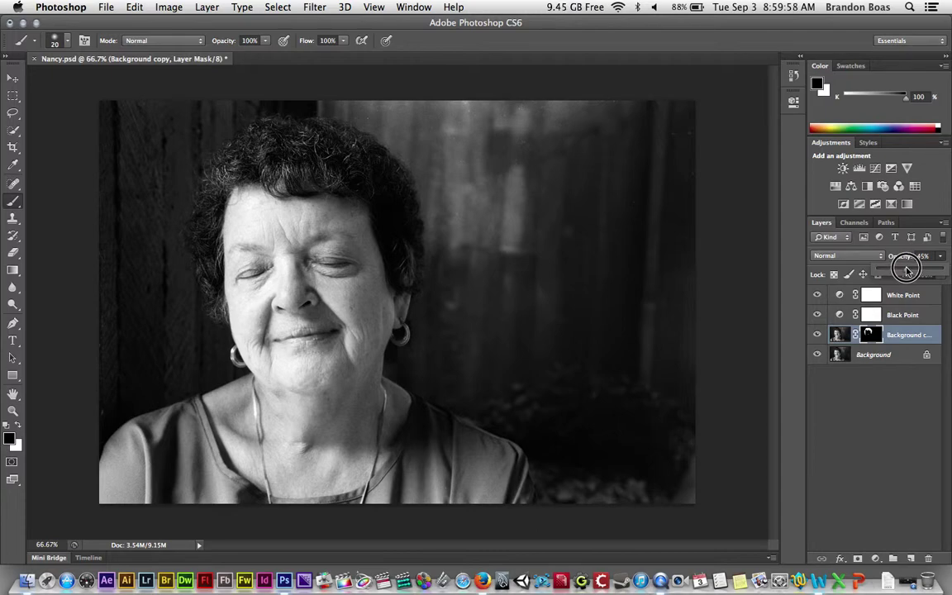
drag(907, 271, 903, 271)
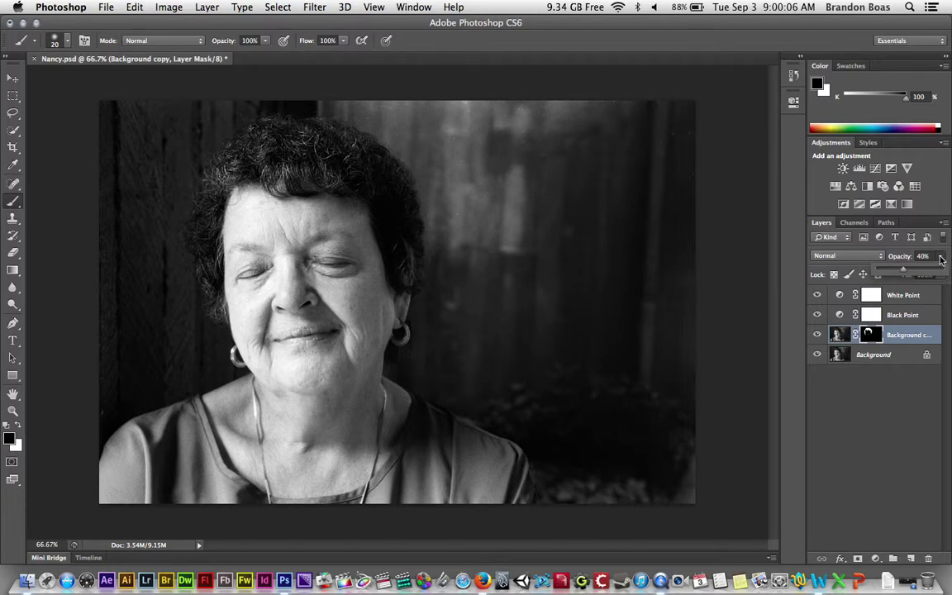
click(940, 260)
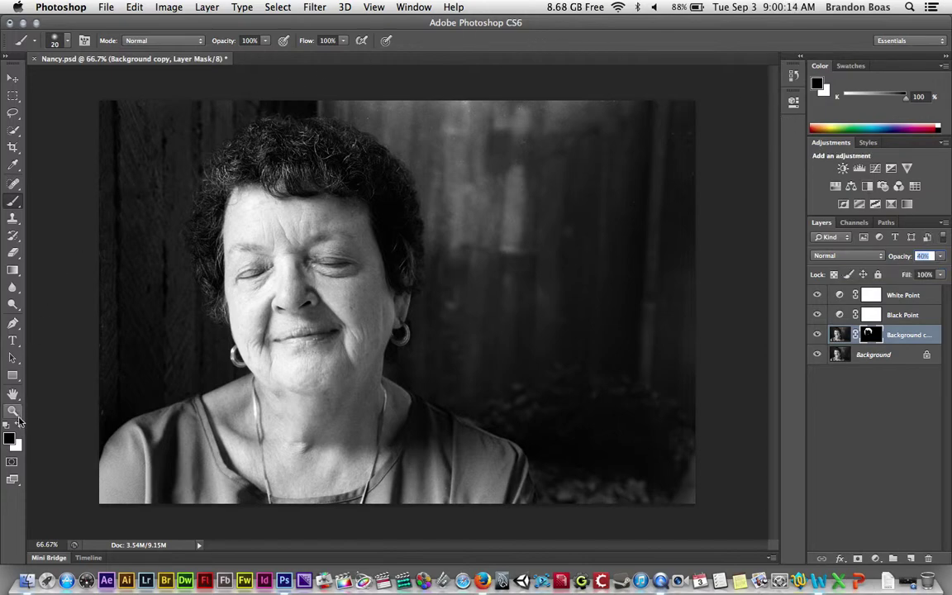
Keep the layer at 40% opacity and paint white on the mask over her lips with a 25 px brush
key(x)
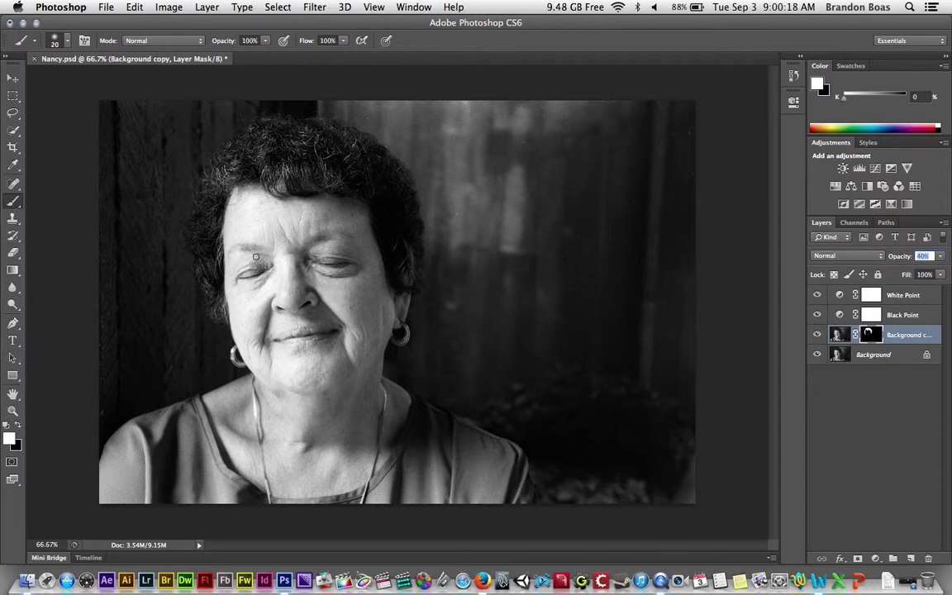
key(Return)
key(bracketright)
mouse_move(279, 339)
mouse_down()
mouse_move(330, 334)
mouse_move(284, 340)
mouse_up()
Reveal sharpening on both earrings using a 20 px white brush on the mask
key(bracketleft)
drag(404, 327, 407, 336)
drag(233, 353, 241, 365)
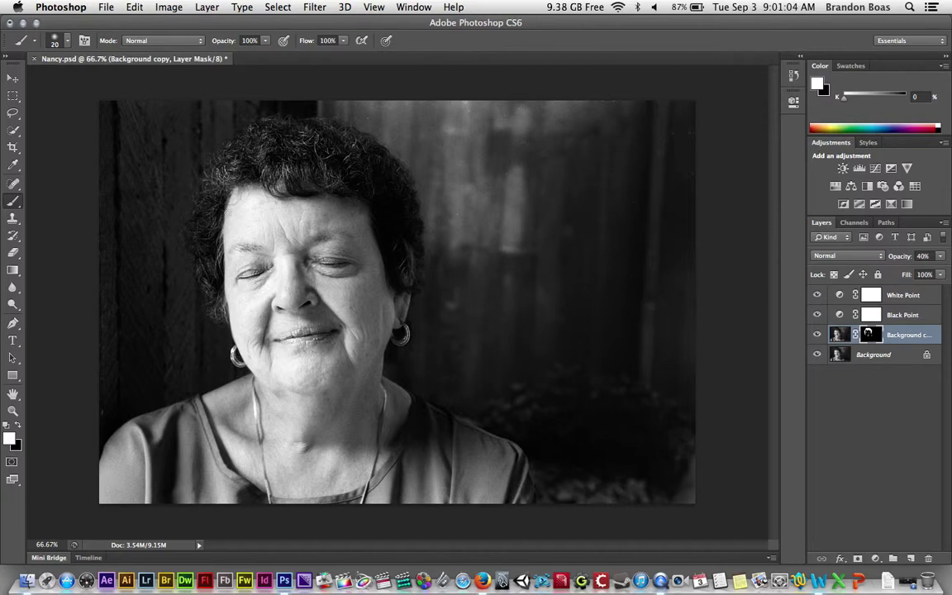